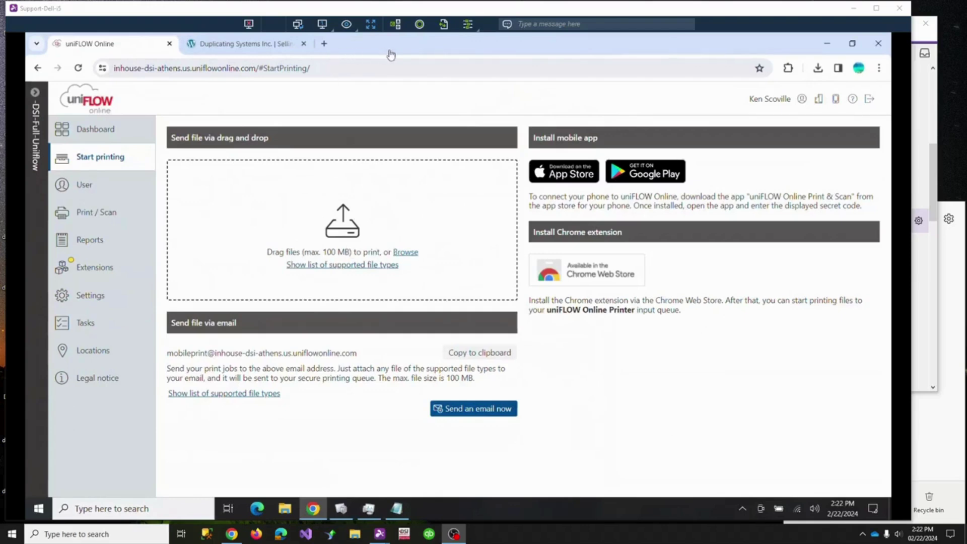
- Restore Chrome to a smaller window and shift it slightly left on the desktop
{"action": "double_click", "coordinate": [416, 51]}
{"action": "left_click_drag", "start_coordinate": [464, 49], "coordinate": [421, 53]}
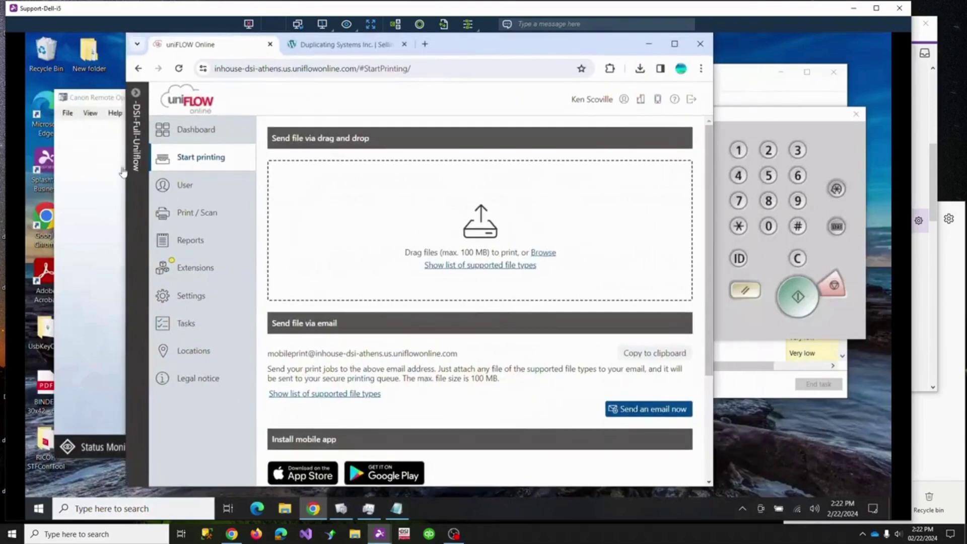
- Minimise the Remote Operation Viewer and upload the Notepad Print PDF into uniFLOW's drop zone
{"action": "left_click", "coordinate": [91, 147]}
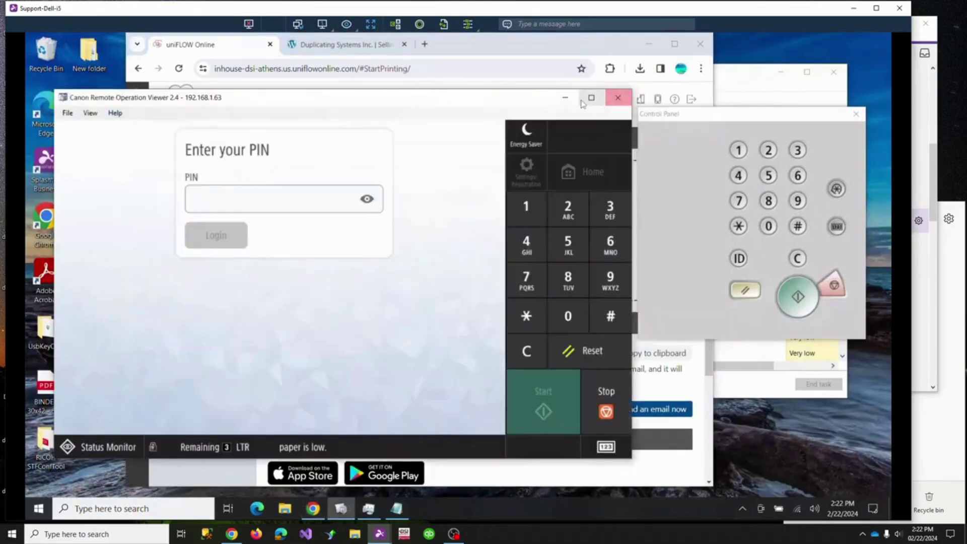
{"action": "left_click", "coordinate": [566, 97]}
{"action": "left_click_drag", "start_coordinate": [88, 166], "coordinate": [474, 202]}
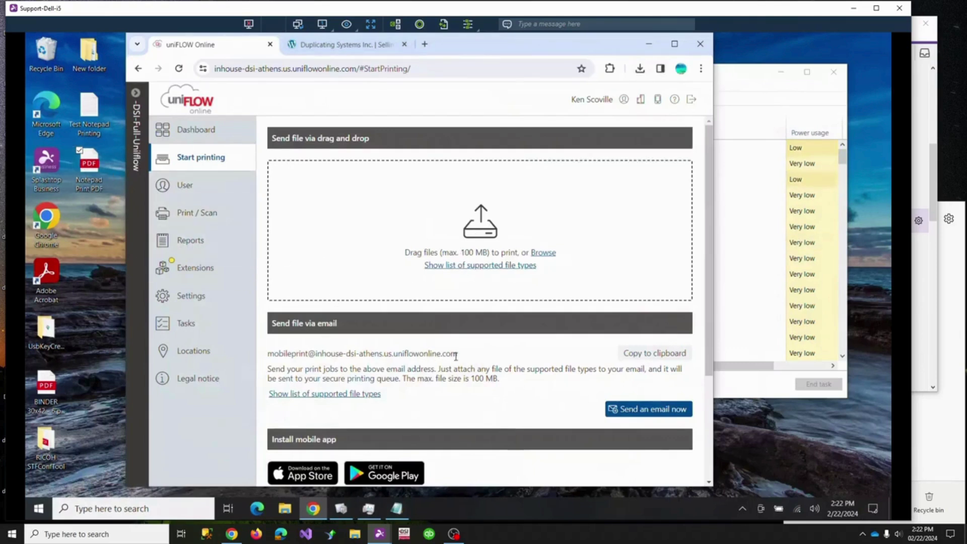
- Highlight the full mobile-print email address listed under sending files by email
{"action": "left_click_drag", "start_coordinate": [458, 356], "coordinate": [264, 359]}
{"action": "left_click", "coordinate": [277, 353]}
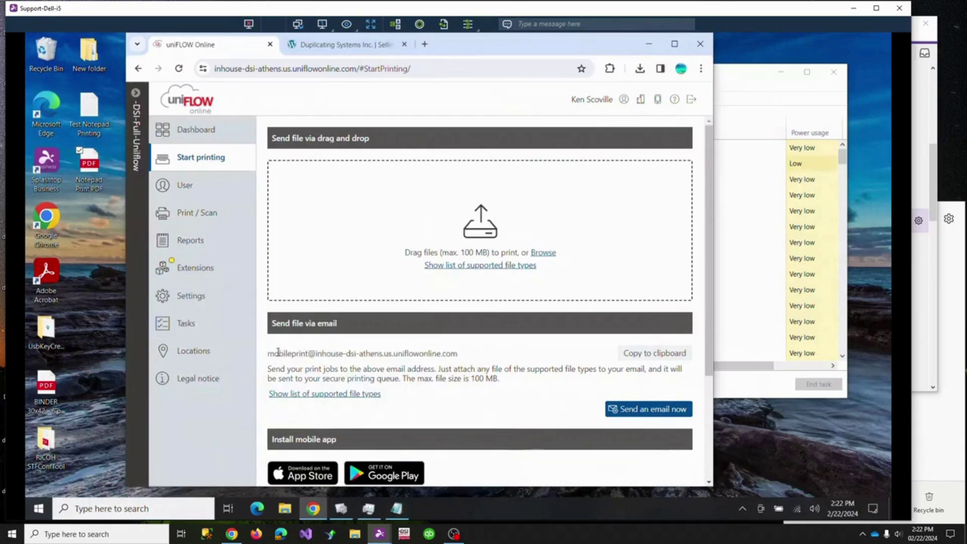
{"action": "left_click_drag", "start_coordinate": [270, 354], "coordinate": [494, 367]}
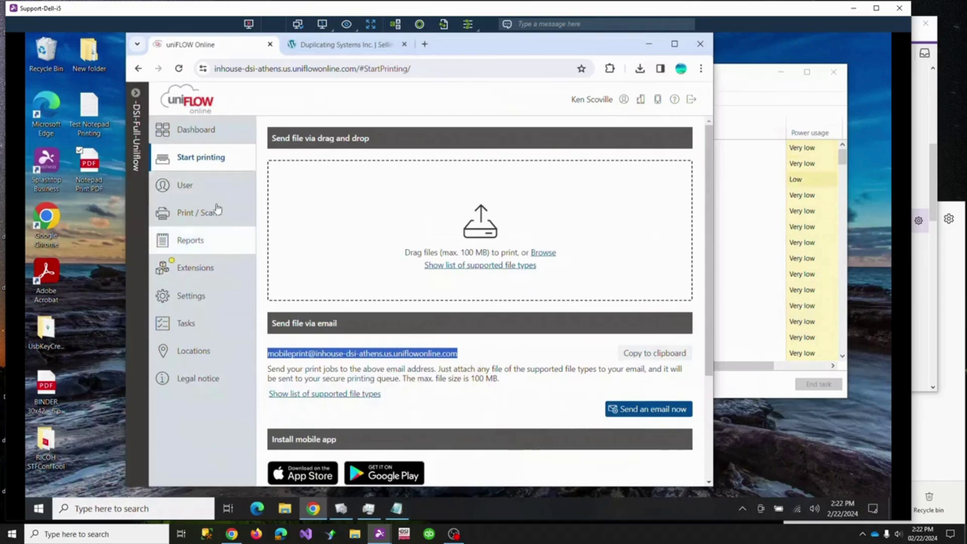
{"action": "scroll", "coordinate": [605, 371], "scroll_direction": "down", "scroll_amount": 1}
{"action": "scroll", "coordinate": [604, 372], "scroll_direction": "down", "scroll_amount": 2}
{"action": "scroll", "coordinate": [521, 300], "scroll_direction": "up", "scroll_amount": 3}
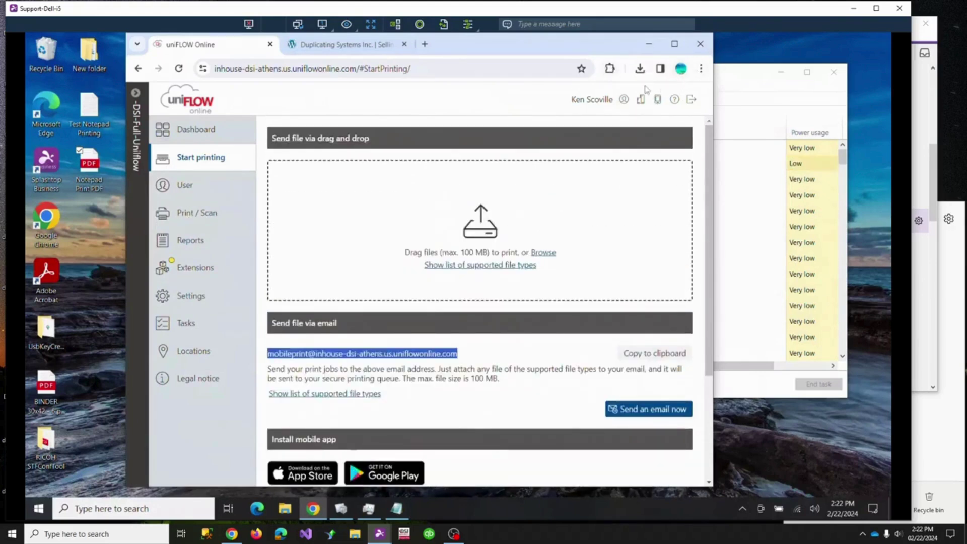
- Print the Start printing page from Chrome with uniFLOW Online Printer as destination
{"action": "right_click", "coordinate": [408, 103]}
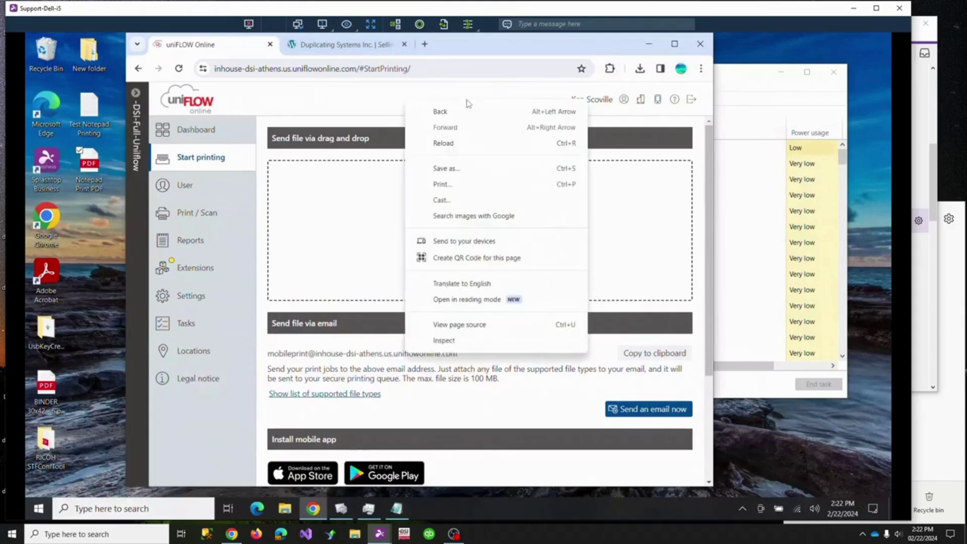
{"action": "left_click", "coordinate": [462, 186]}
{"action": "left_click", "coordinate": [628, 132]}
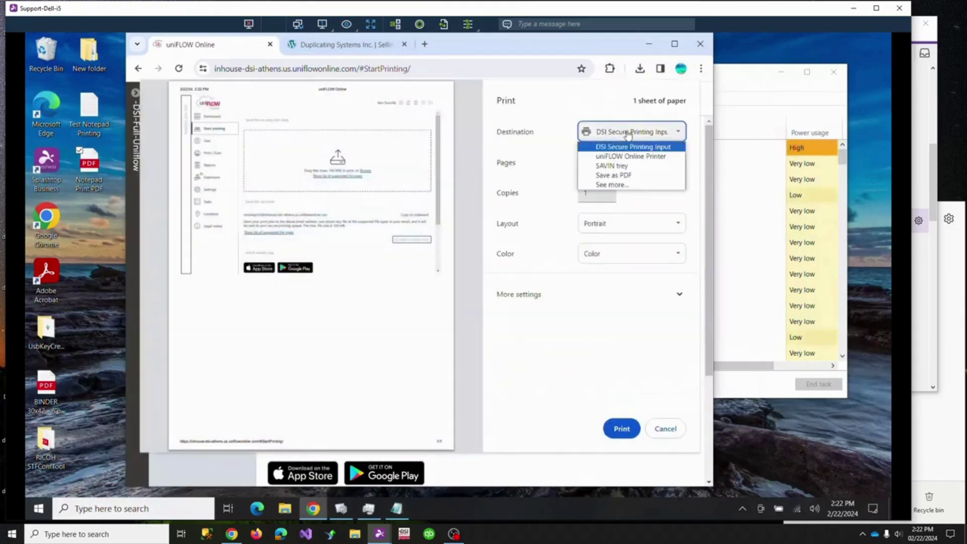
{"action": "left_click", "coordinate": [641, 157]}
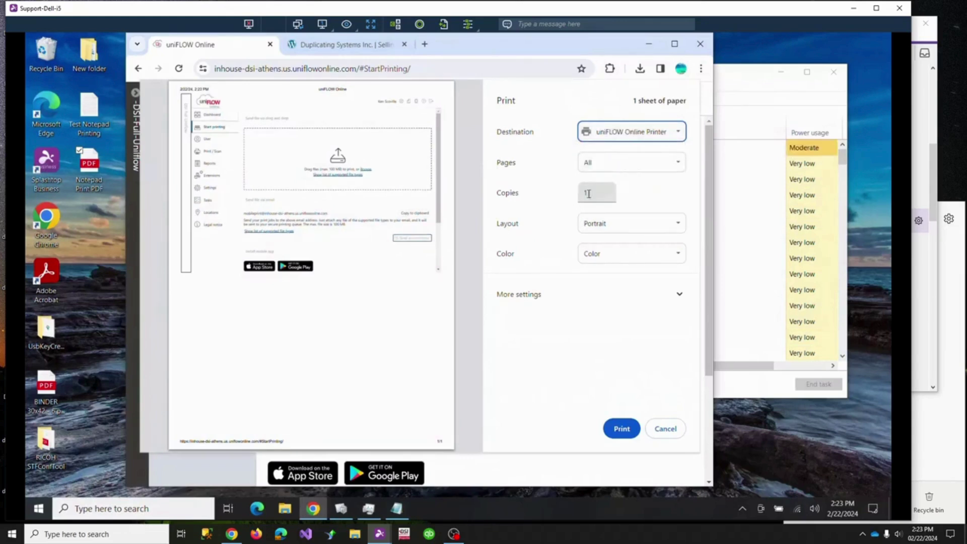
{"action": "left_click", "coordinate": [623, 433]}
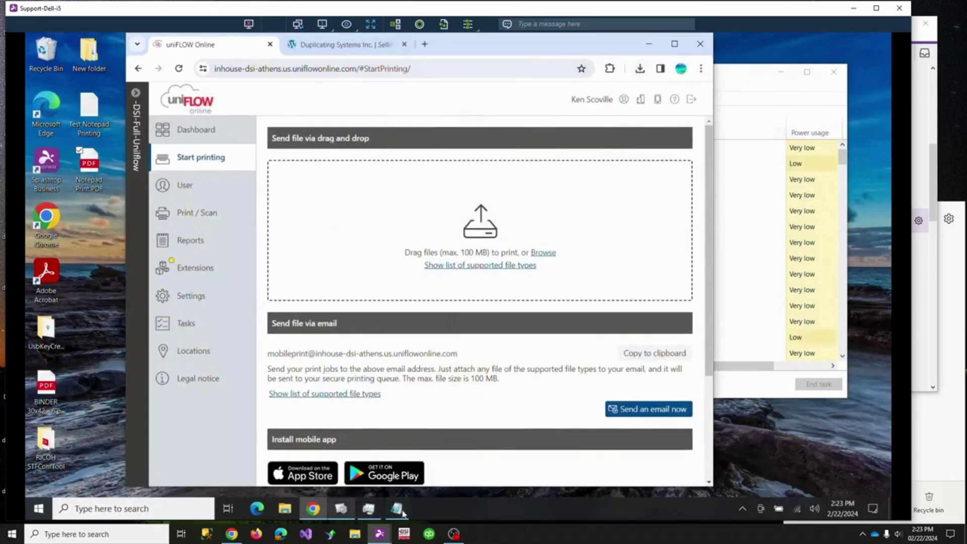
- Reveal the hidden tray icons to check the uniFLOW SmartClient connection status
{"action": "left_click", "coordinate": [744, 514]}
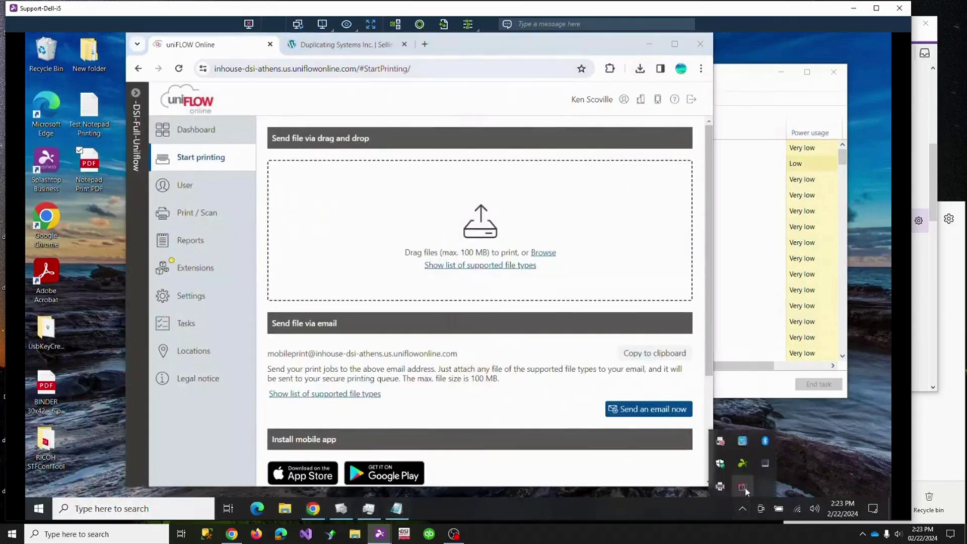
{"action": "mouse_move", "coordinate": [744, 493]}
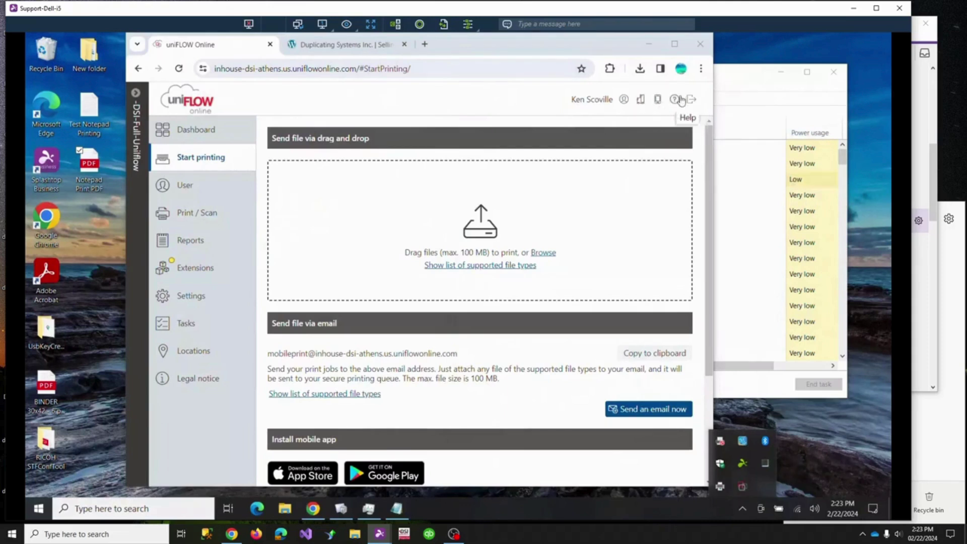
- Print the page to DSI Secure Printing Input with Color set to Black and white
{"action": "right_click", "coordinate": [432, 107]}
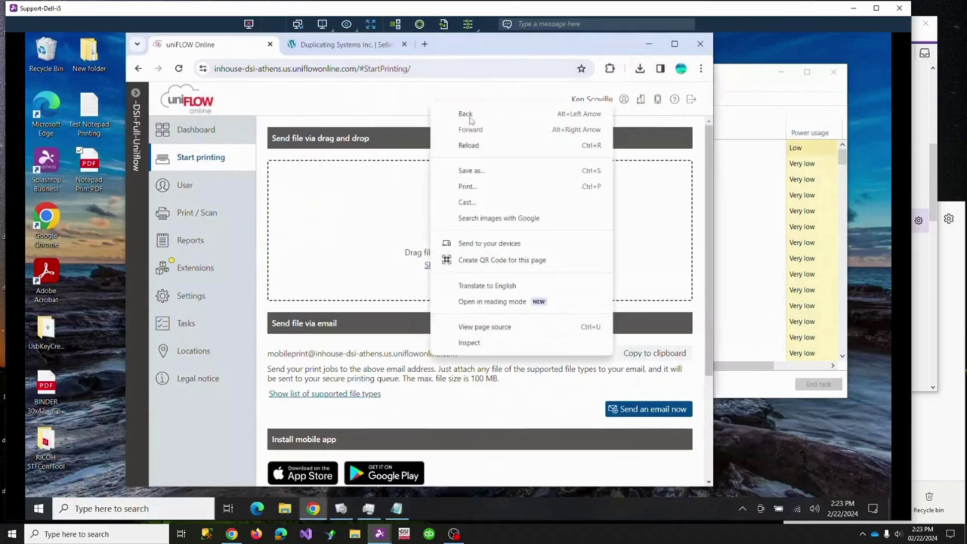
{"action": "left_click", "coordinate": [469, 186]}
{"action": "left_click", "coordinate": [647, 135]}
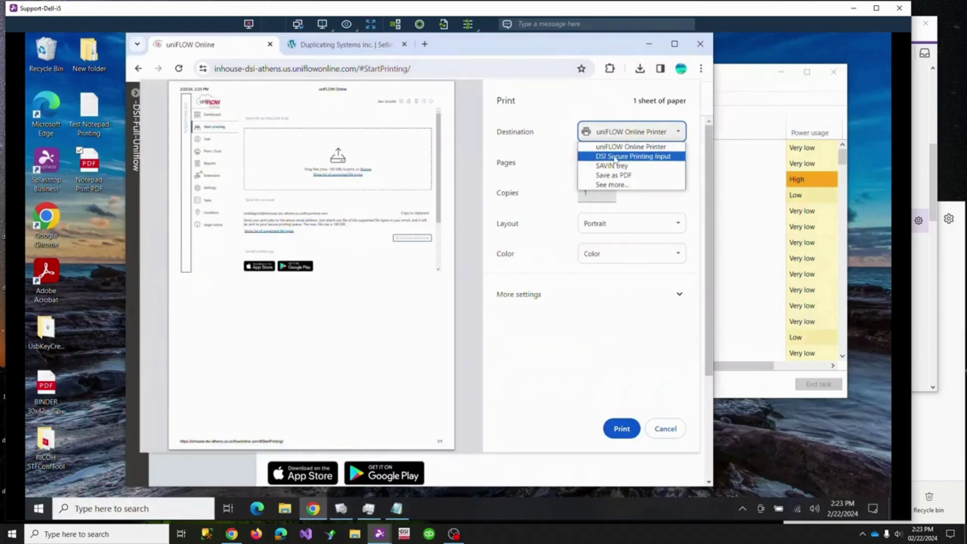
{"action": "left_click", "coordinate": [655, 160]}
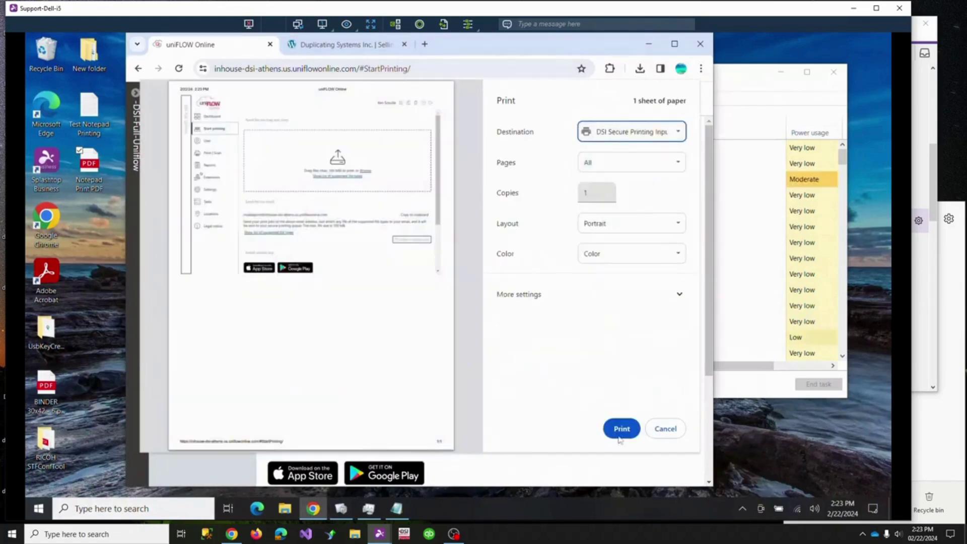
{"action": "left_click", "coordinate": [618, 256]}
{"action": "left_click", "coordinate": [611, 267]}
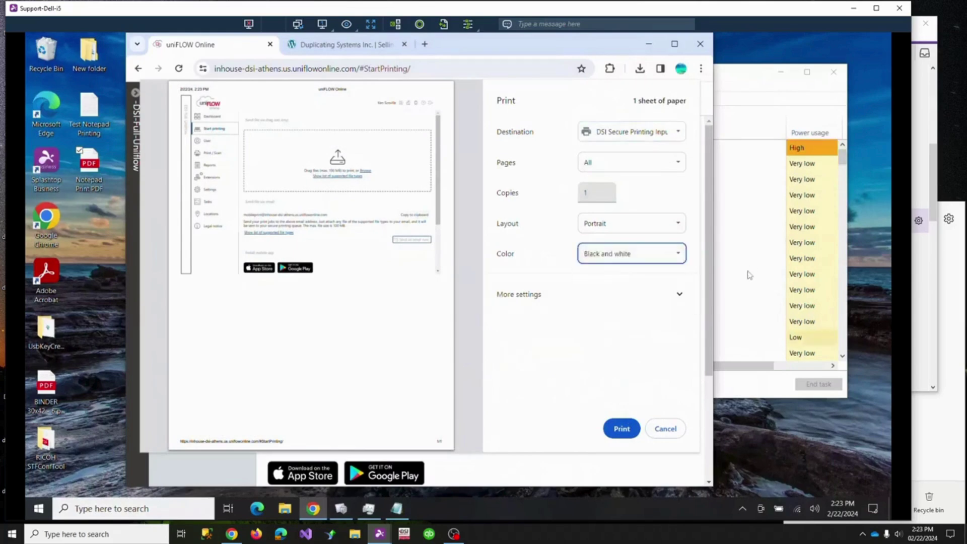
{"action": "left_click", "coordinate": [622, 428]}
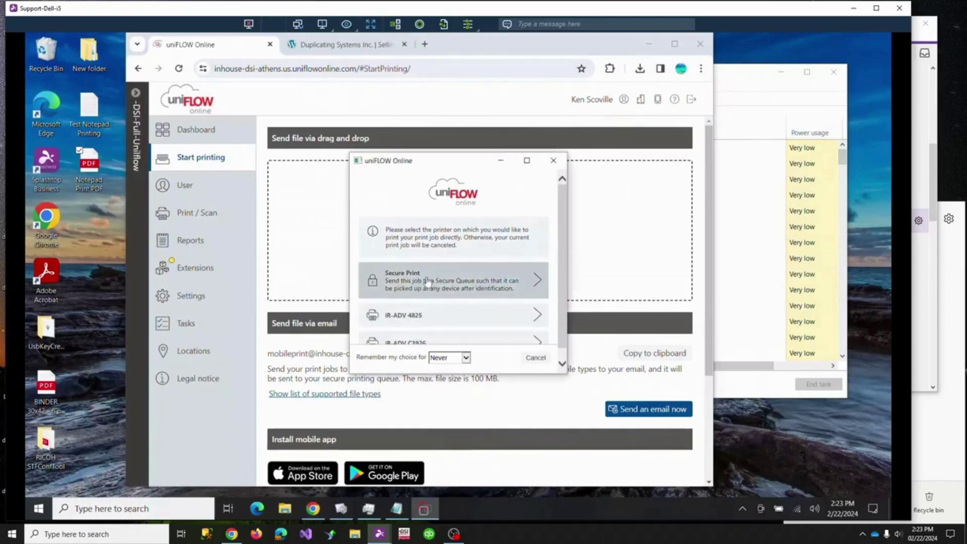
- Choose Secure Print in uniFLOW's printer-selection dialog to hold the job in the Secure Queue
{"action": "left_click", "coordinate": [537, 288]}
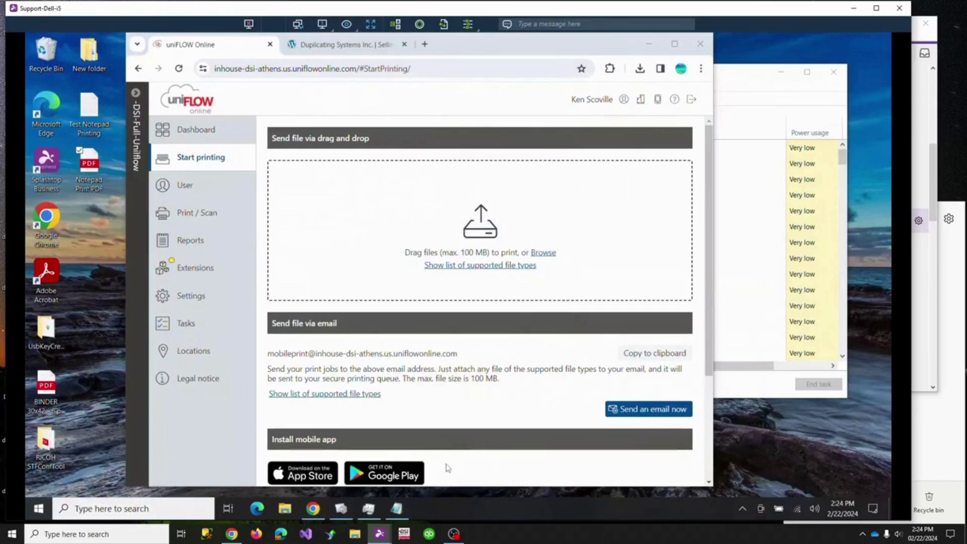
- Bring the Canon Remote Operation Viewer's PIN login screen to the front from the taskbar
{"action": "left_click", "coordinate": [742, 515]}
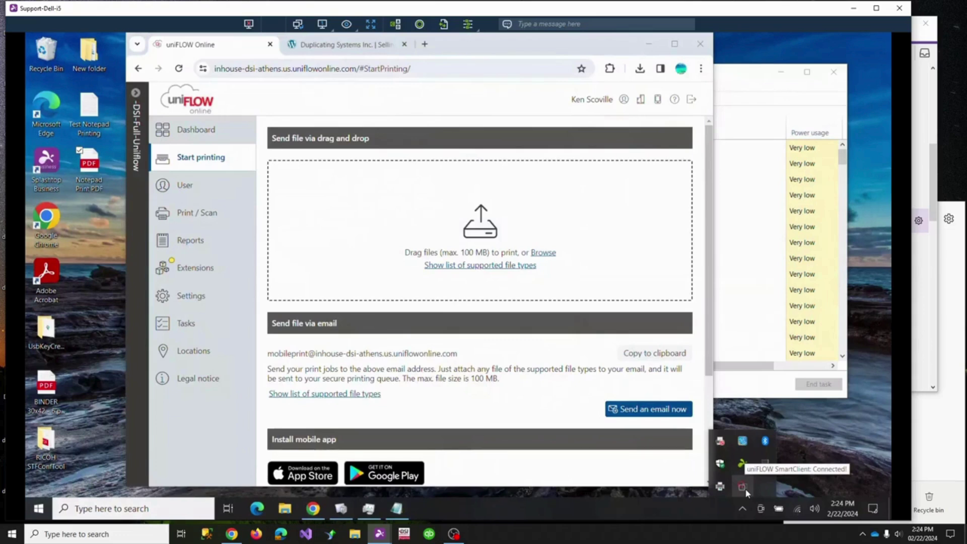
{"action": "left_click", "coordinate": [342, 509]}
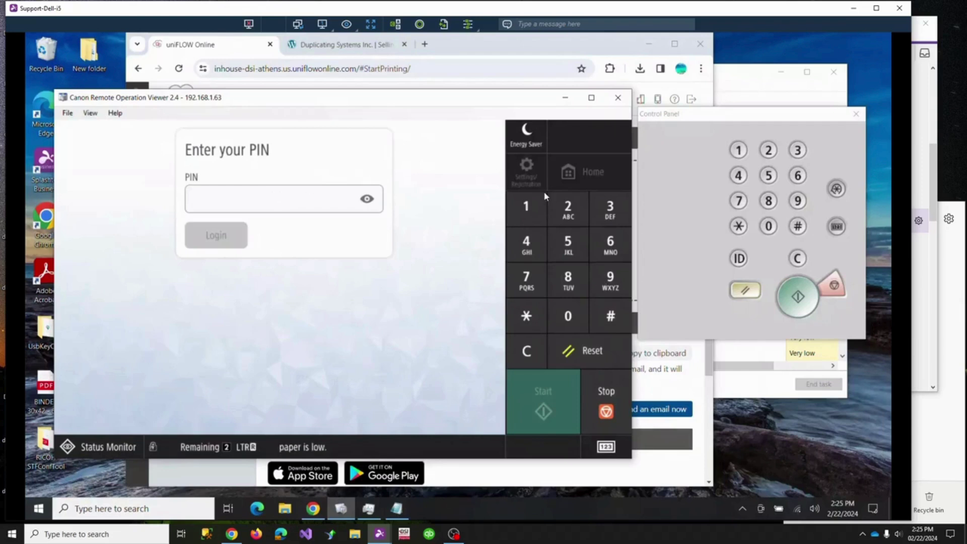
- Enter the user's four-character PIN on the on-screen keyboard, confirm it, and log in
{"action": "left_click", "coordinate": [262, 206]}
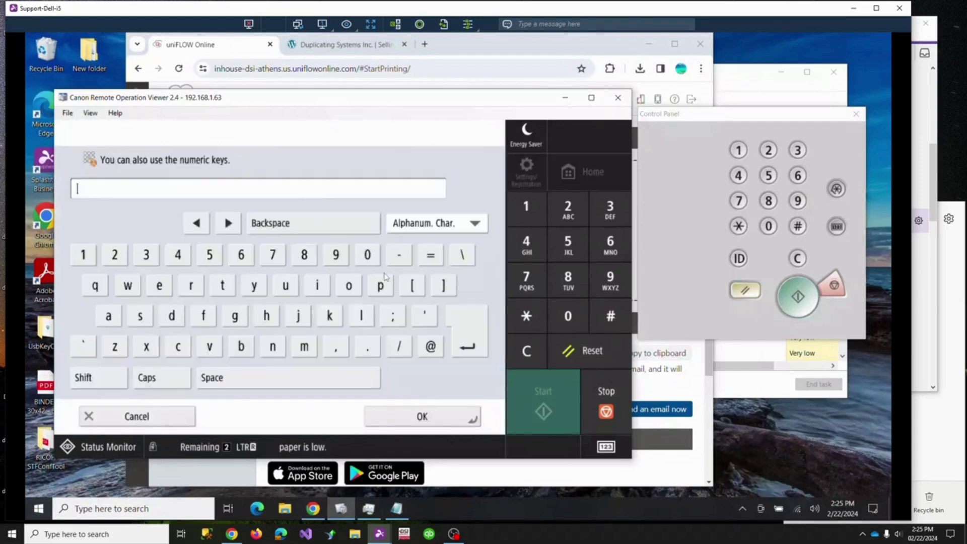
{"action": "left_click", "coordinate": [303, 257]}
{"action": "left_click", "coordinate": [343, 258]}
{"action": "left_click", "coordinate": [357, 260]}
{"action": "left_click", "coordinate": [347, 260]}
{"action": "left_click", "coordinate": [402, 421]}
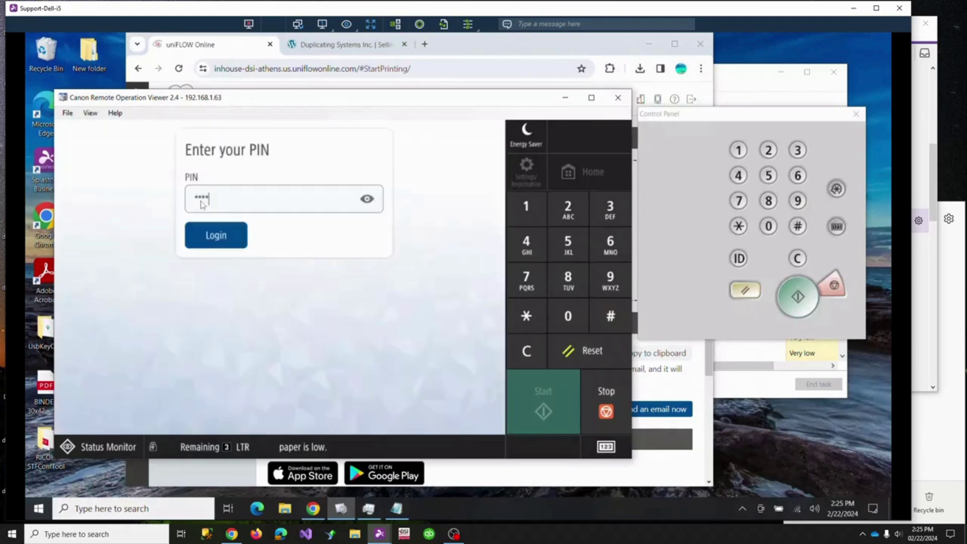
{"action": "left_click", "coordinate": [212, 241]}
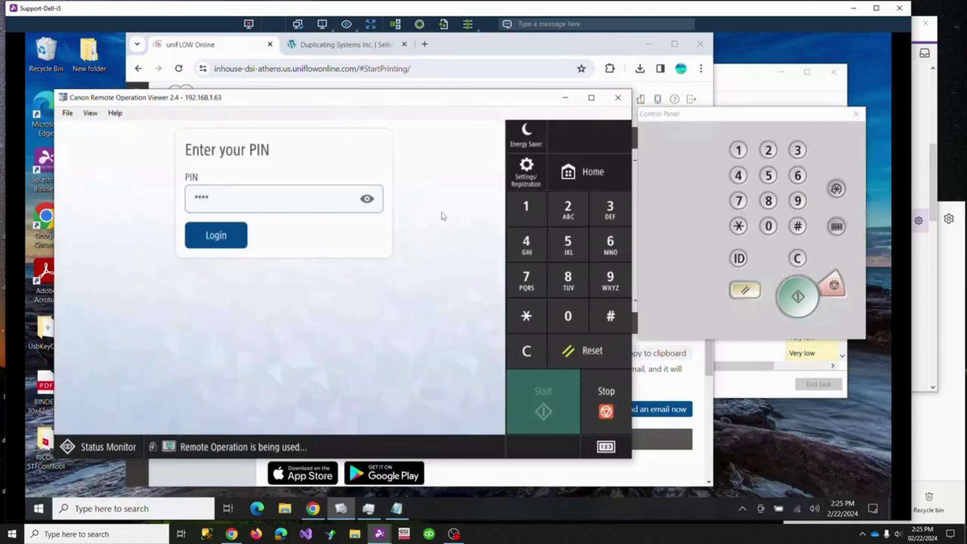
- Open Secure Print, select all three held jobs, and release them with Print jobs: 3
{"action": "left_click", "coordinate": [413, 271]}
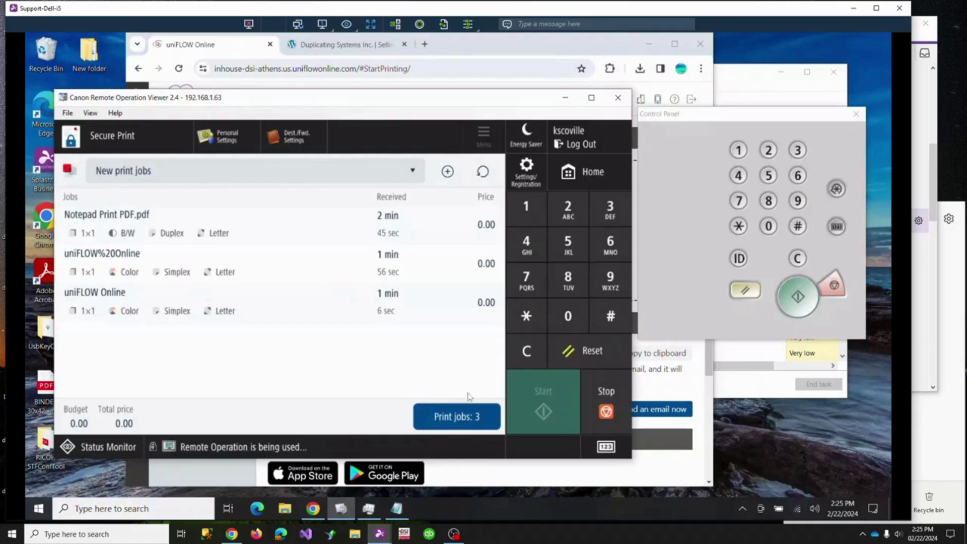
{"action": "left_click", "coordinate": [122, 260]}
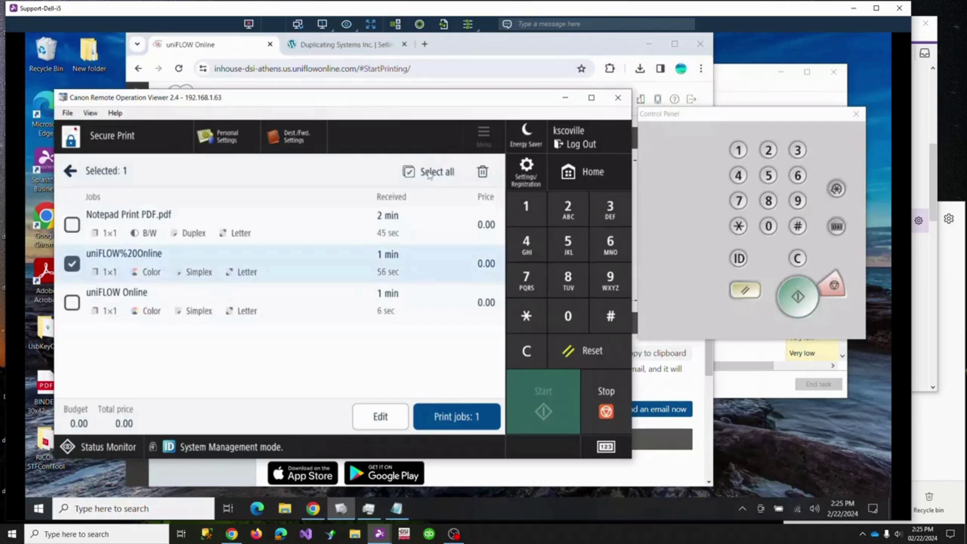
{"action": "left_click", "coordinate": [428, 171]}
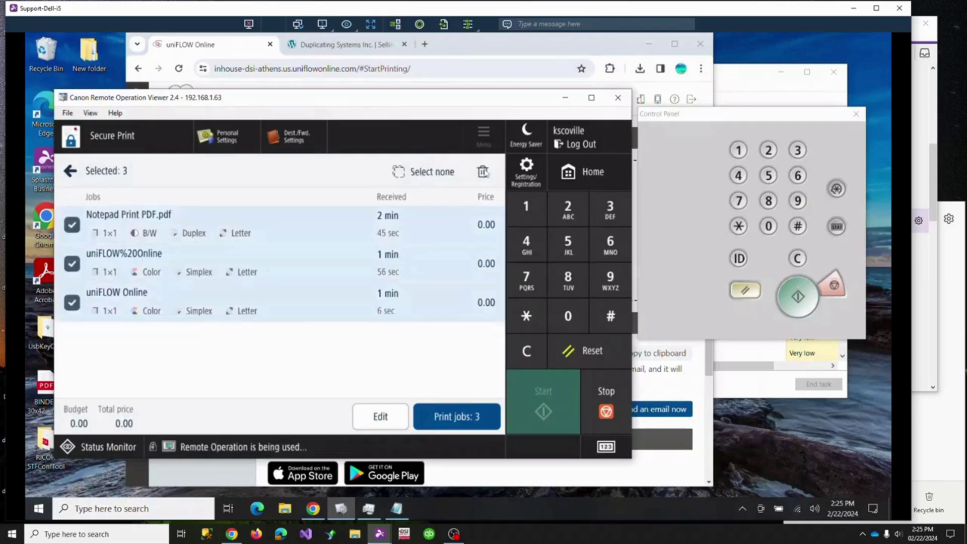
{"action": "left_click", "coordinate": [483, 171]}
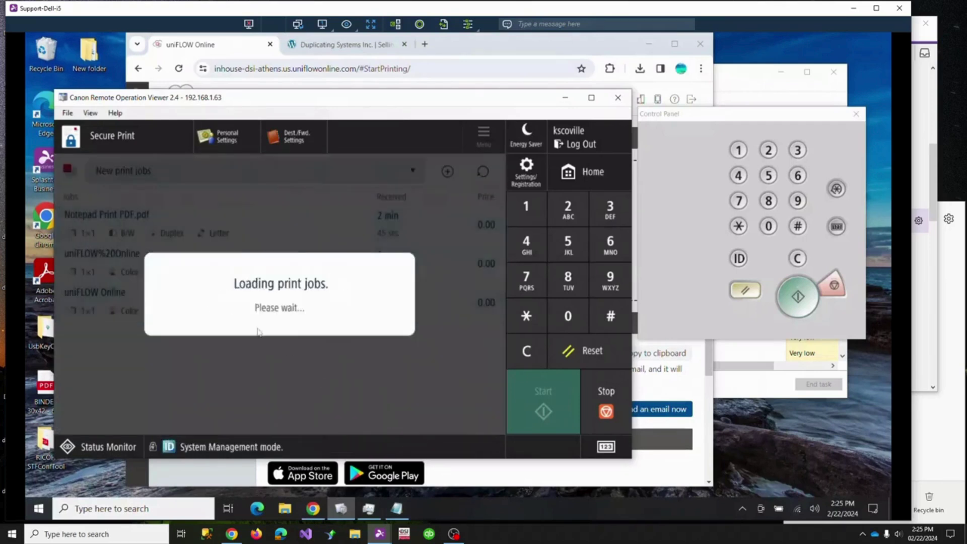